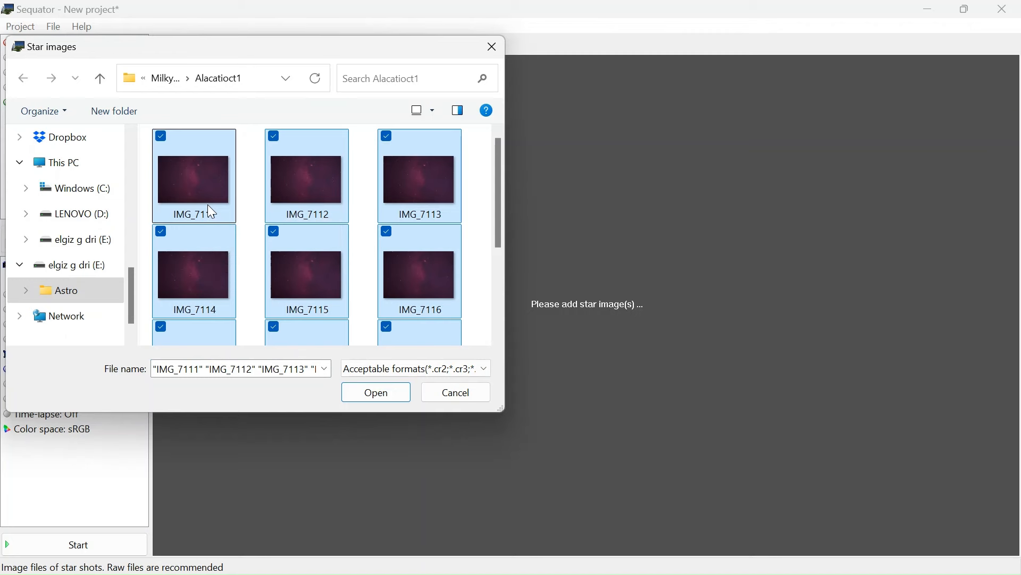
- Load the selected Alacatioct1 raw photos, starting with IMG_7111, as the star images
left_click(397, 404)
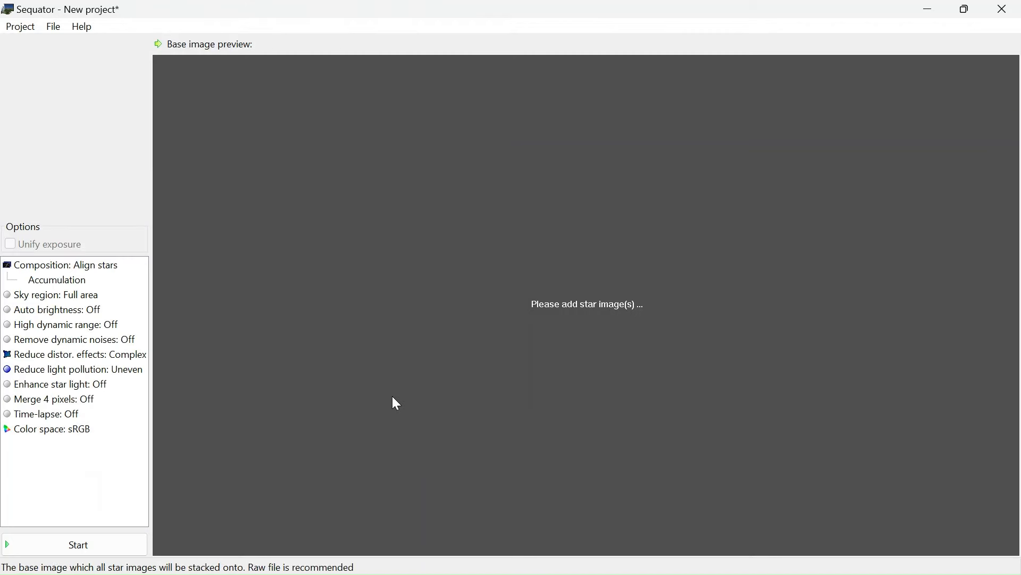
scroll(143, 197, "down", 2)
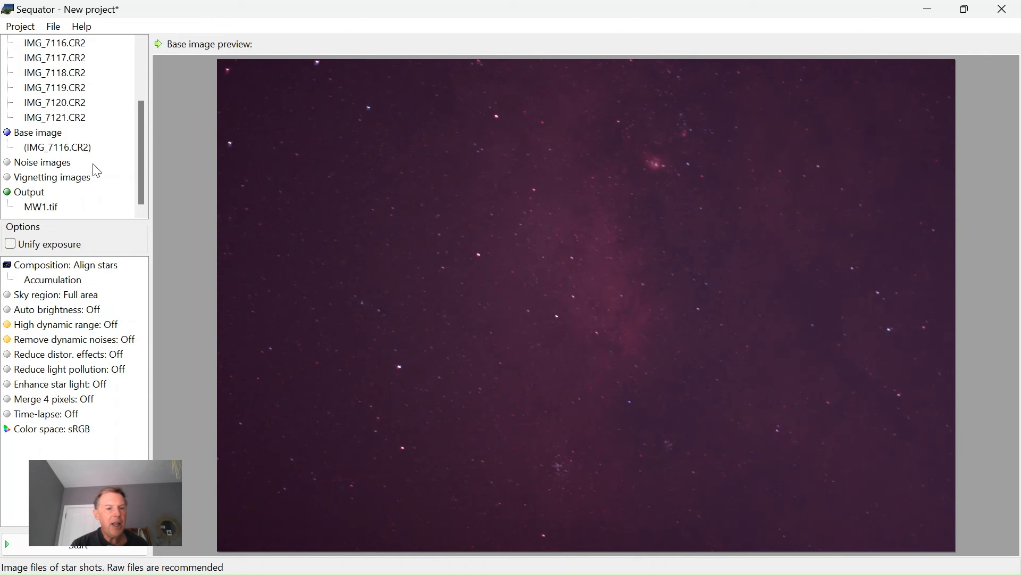
- Check the output file setting for the stacked image MW1.tif
left_click(35, 195)
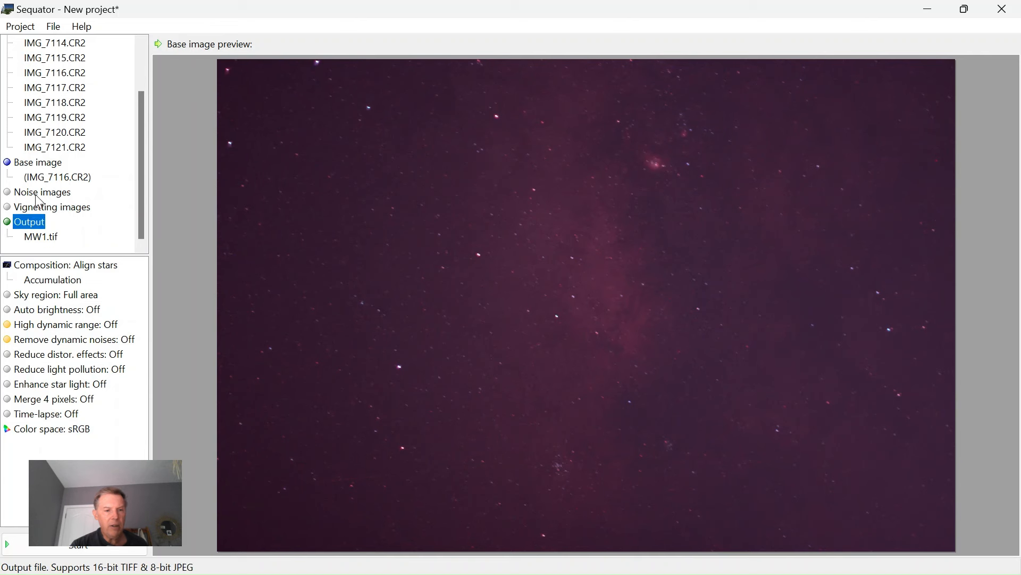
double_click(58, 231)
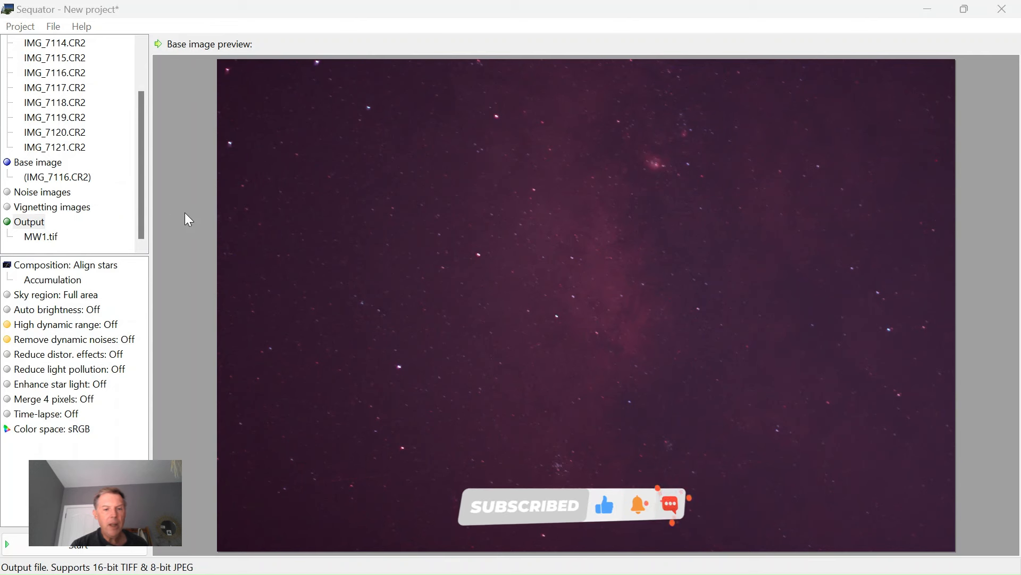
left_click(440, 392)
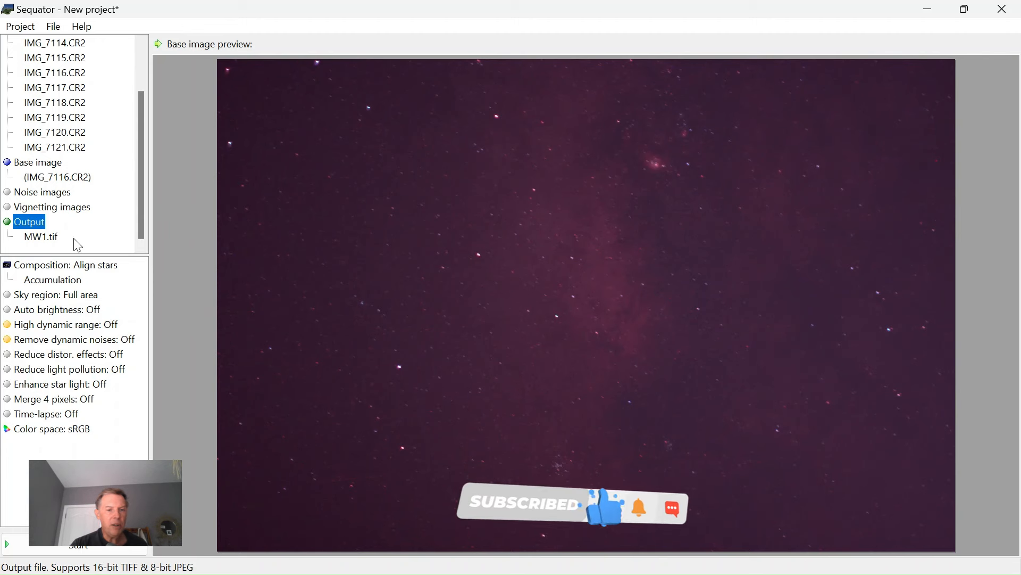
left_click(55, 239)
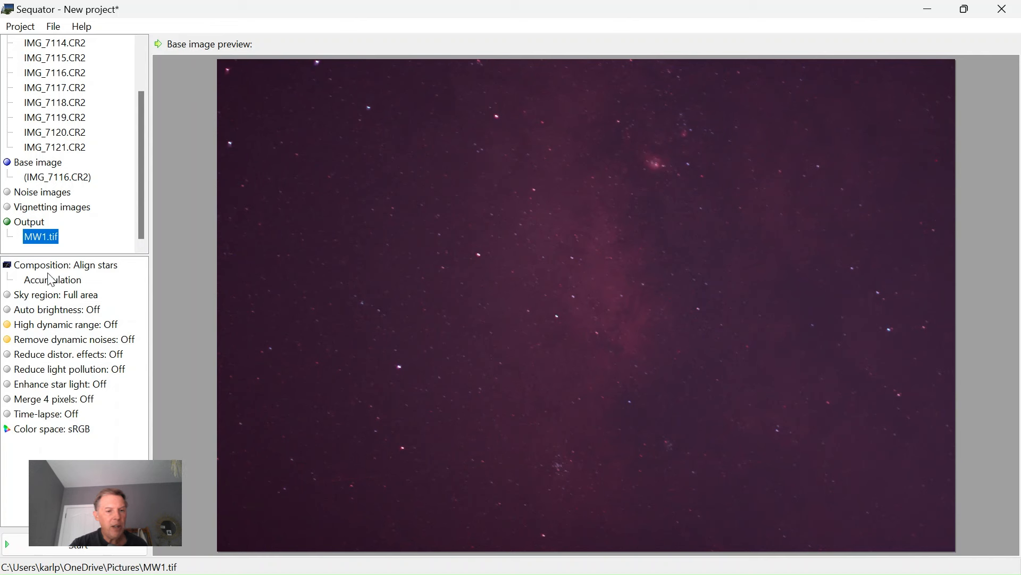
- Switch the composition to Trails and back to Align stars
double_click(86, 270)
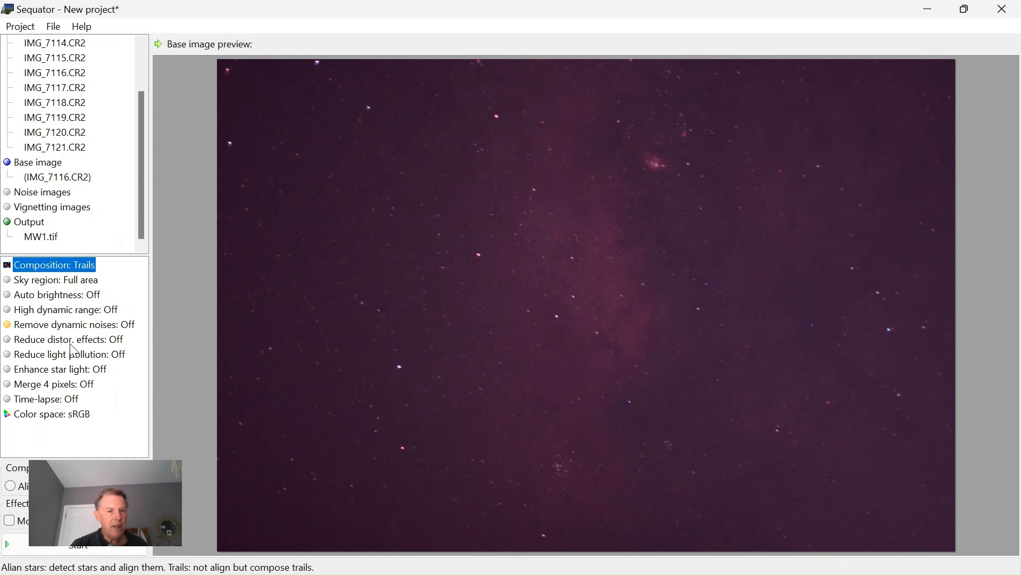
double_click(81, 263)
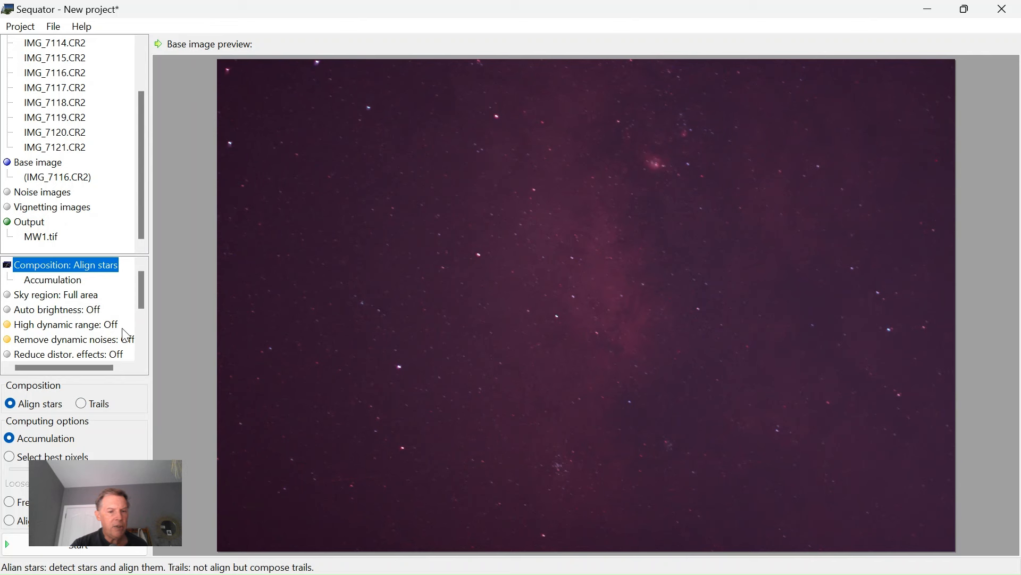
- Set distortion effects reduction to Complex and light pollution reduction to Uneven, and start stacking
left_click(141, 355)
left_click(141, 355)
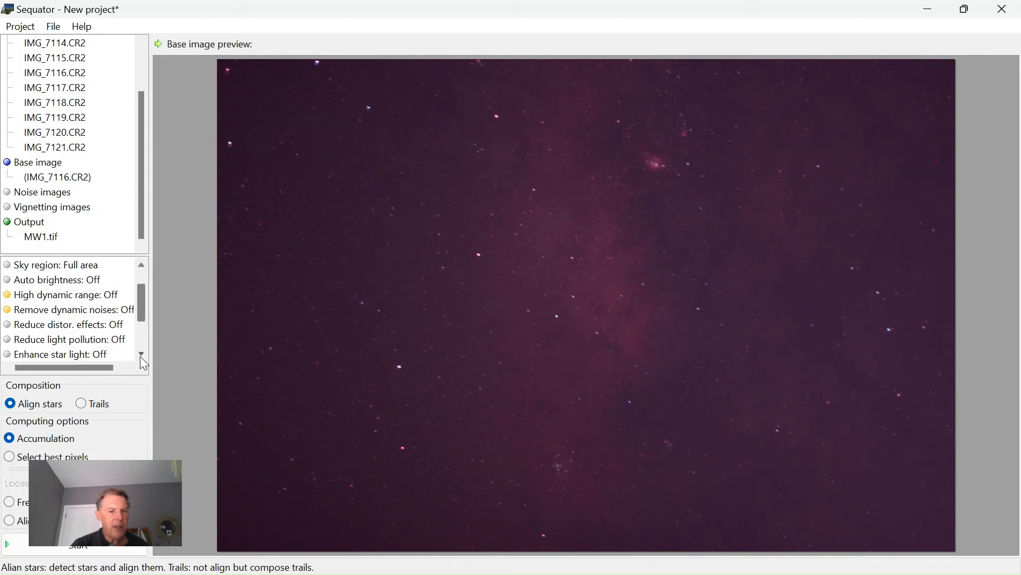
left_click(141, 356)
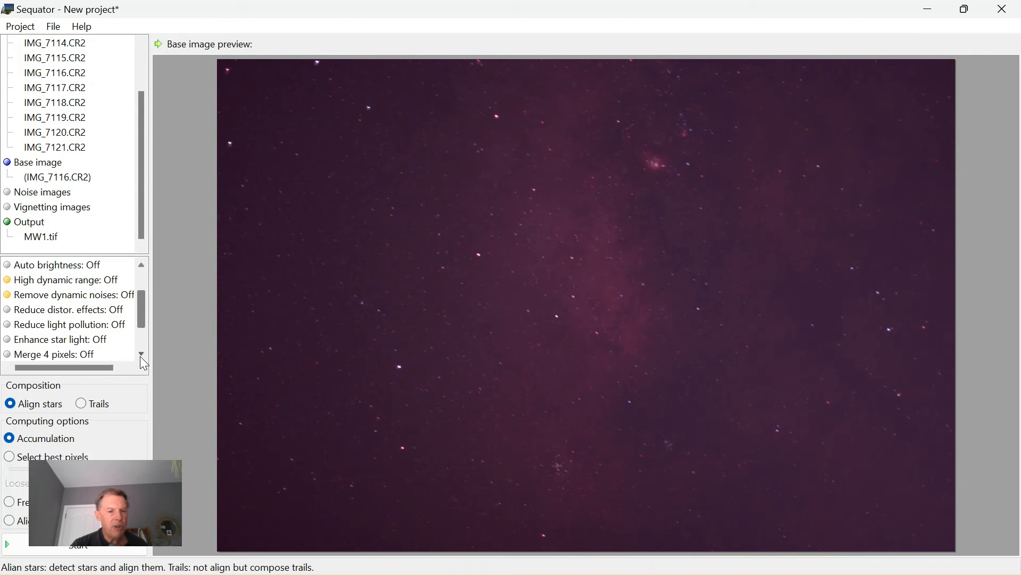
left_click(94, 326)
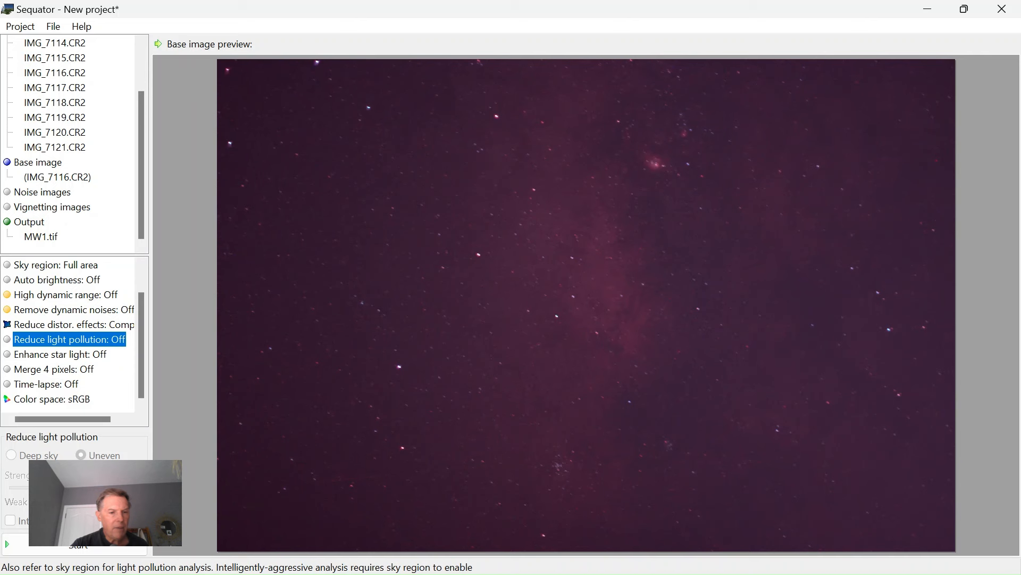
left_click(117, 343)
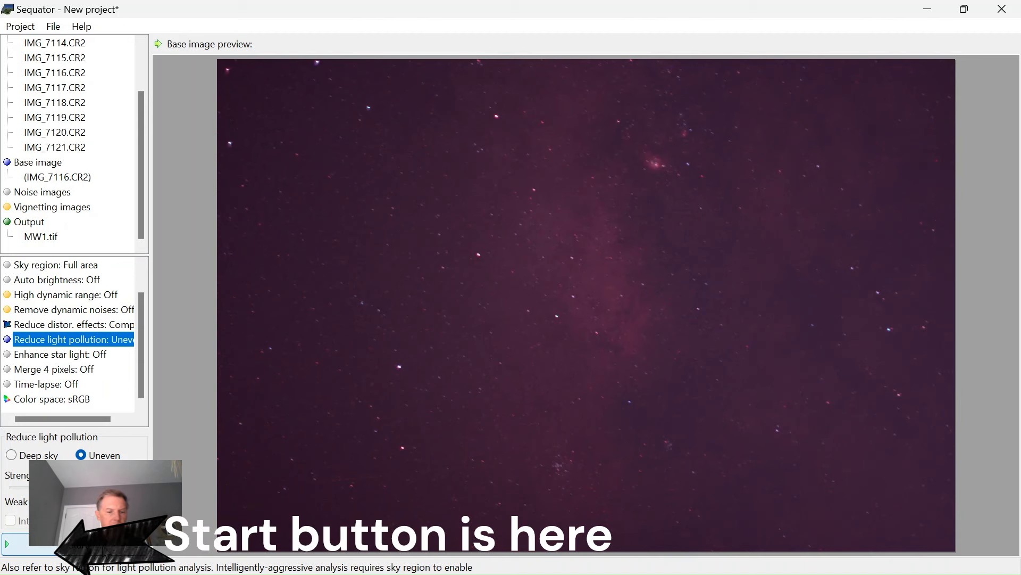
left_click(106, 552)
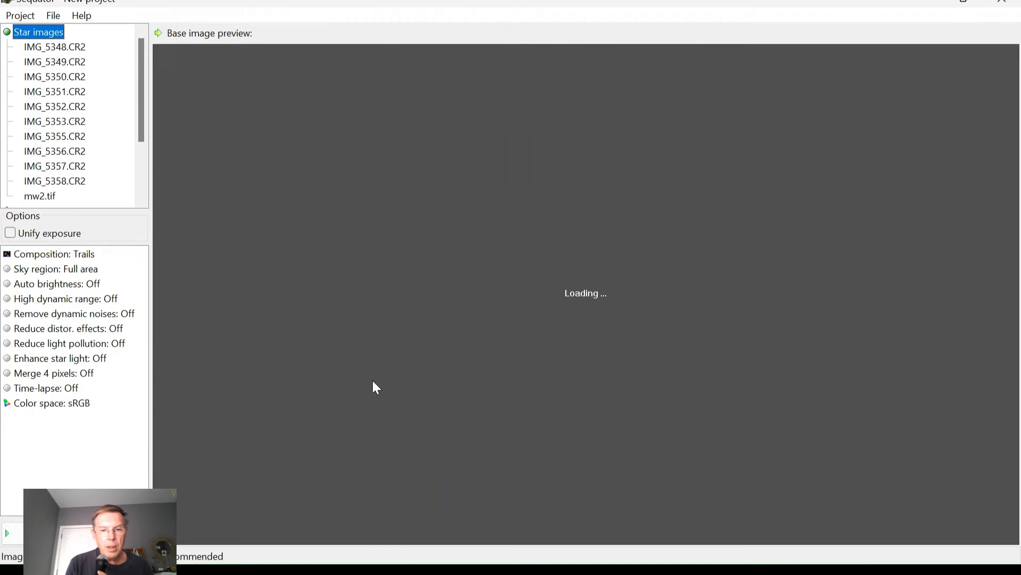
- Set the composition for the landscape night shots to Align stars with the Freeze ground option
scroll(143, 176, "down", 2)
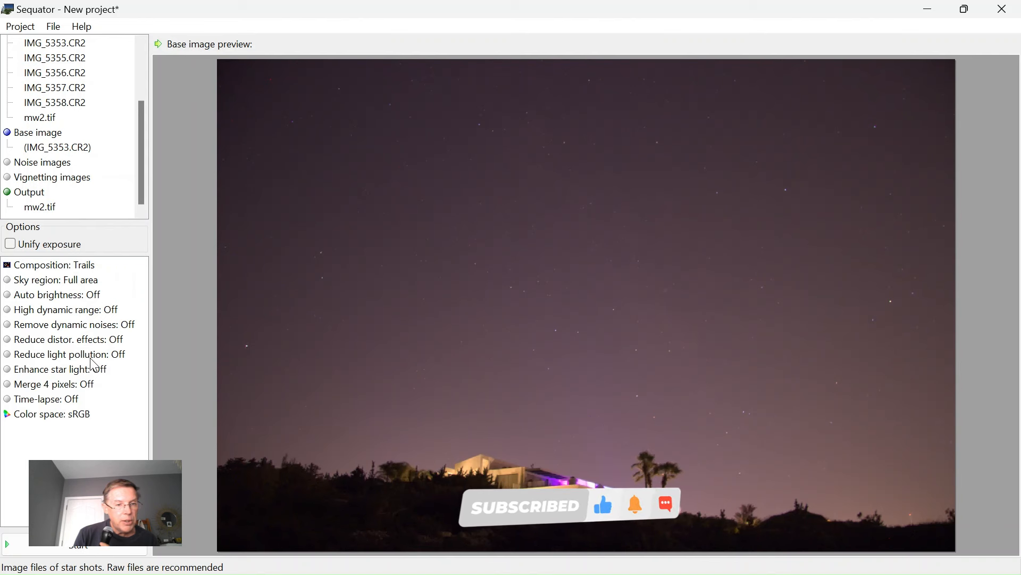
left_click(95, 267)
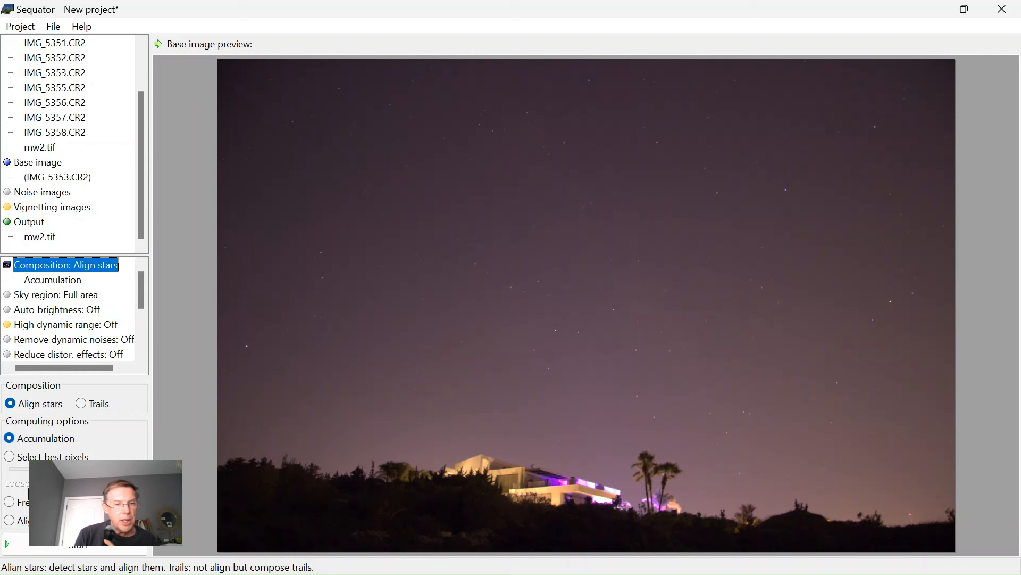
left_click(13, 509)
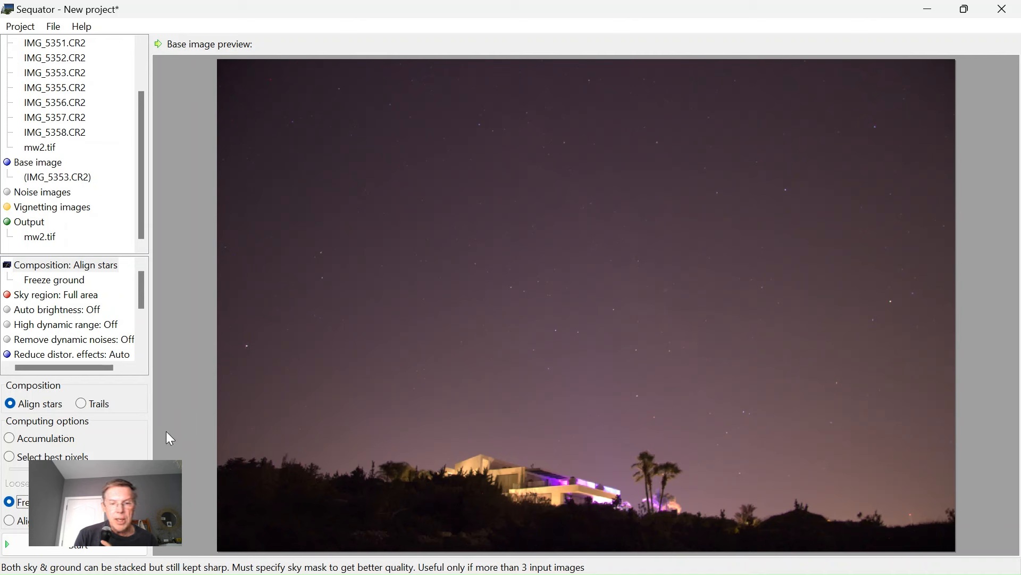
- Paint an irregular sky region mask over the sky down to just above the house and treeline, and start processing
left_click(140, 334)
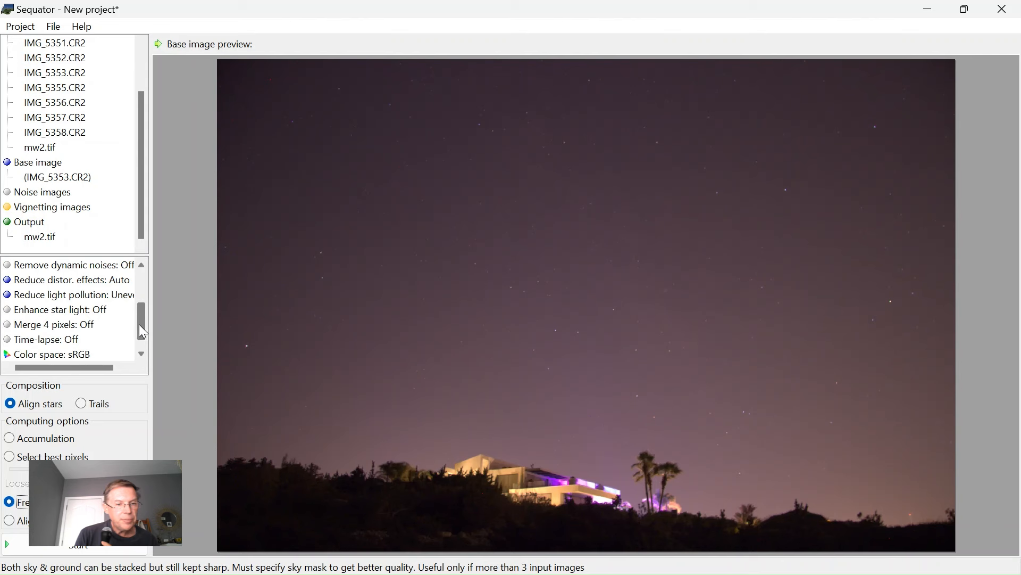
left_click(142, 283)
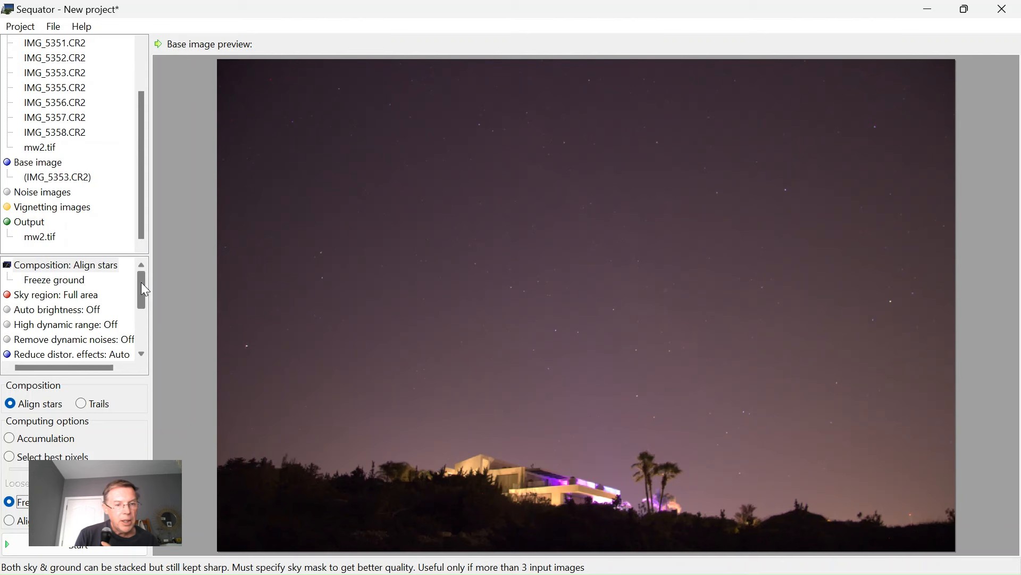
left_click(72, 299)
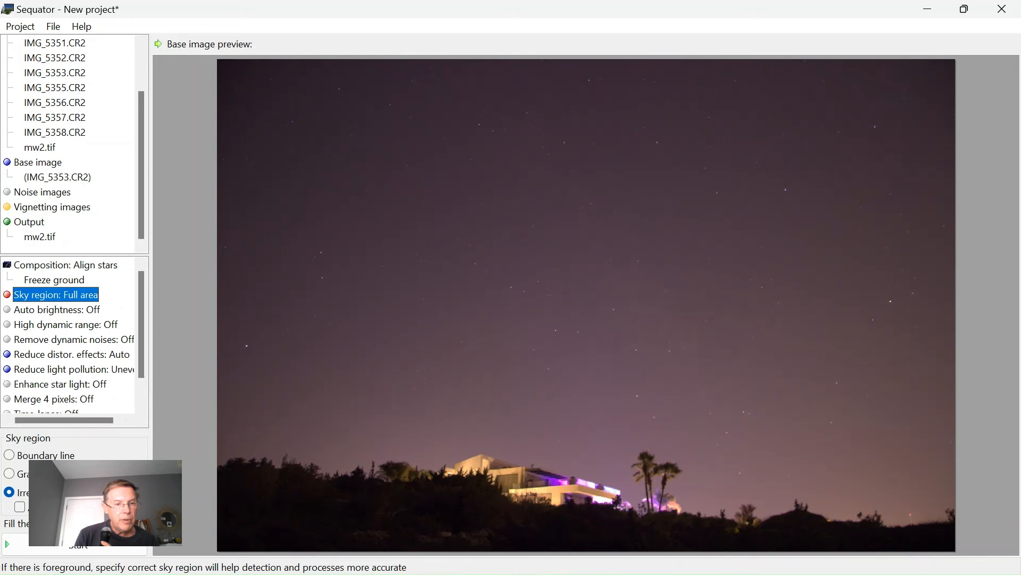
mouse_move(504, 101)
left_mouse_down()
mouse_move(814, 78)
mouse_move(245, 259)
mouse_move(908, 294)
mouse_move(615, 347)
mouse_move(228, 394)
mouse_move(619, 399)
mouse_move(730, 447)
mouse_move(958, 437)
left_mouse_up()
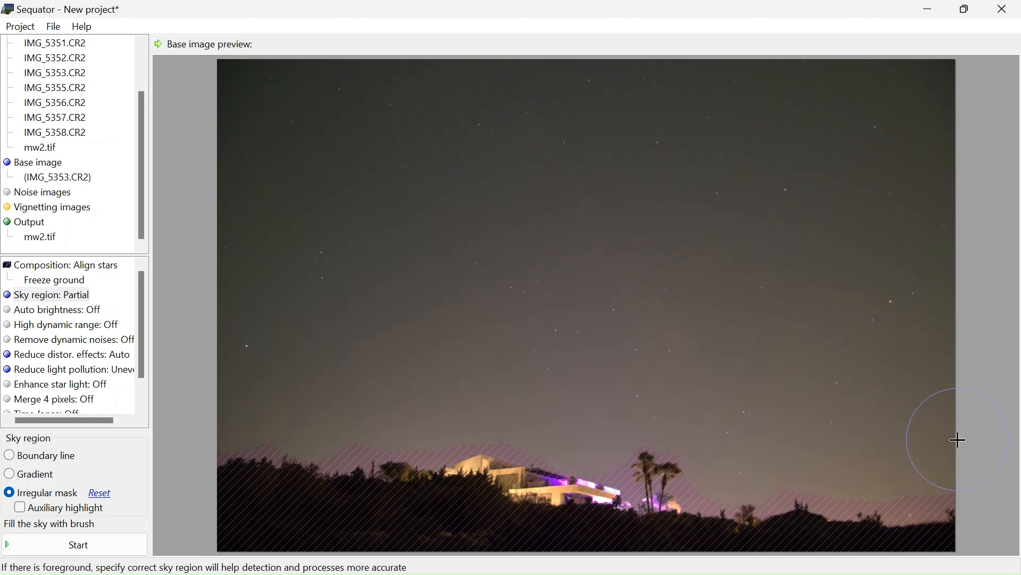
mouse_move(839, 536)
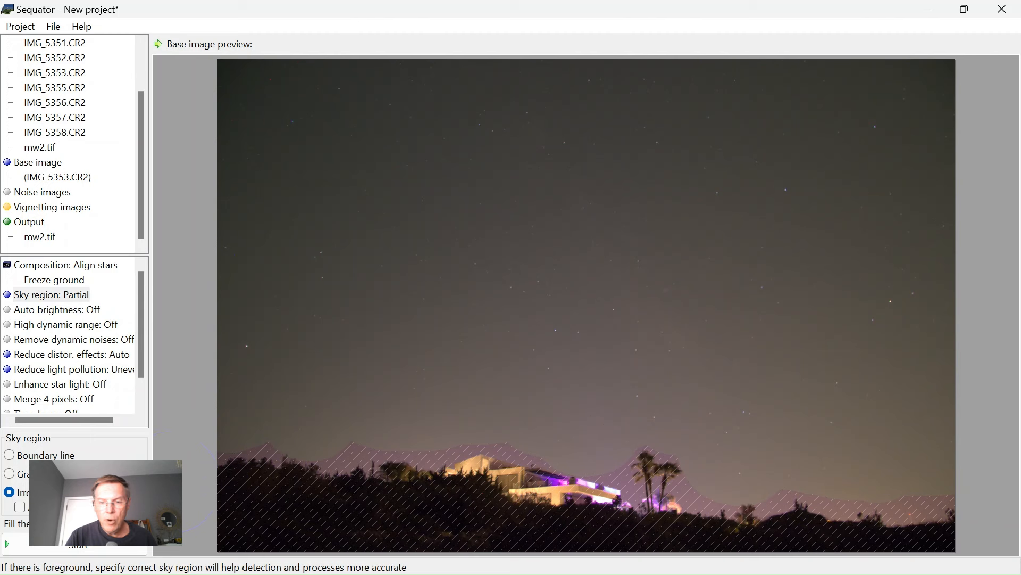
left_click(112, 549)
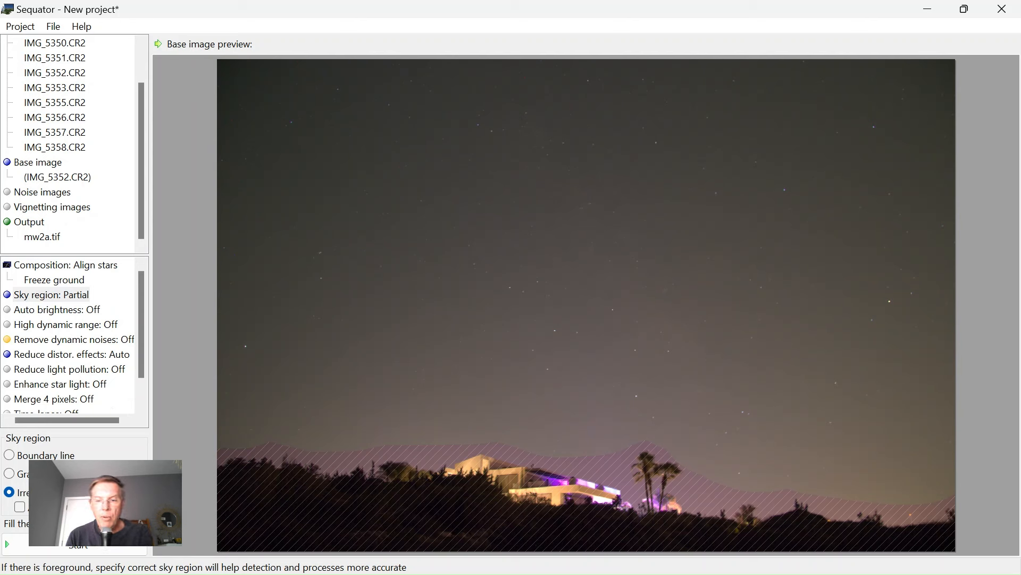
- Stack the masked landscape images into mw2a.tif and close the processing report
left_click(128, 549)
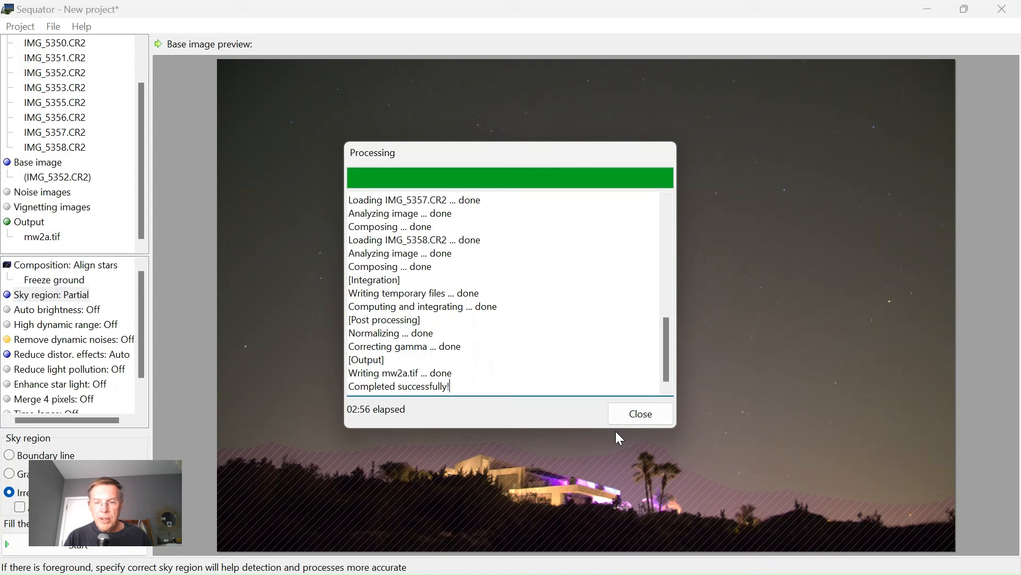
left_click(645, 418)
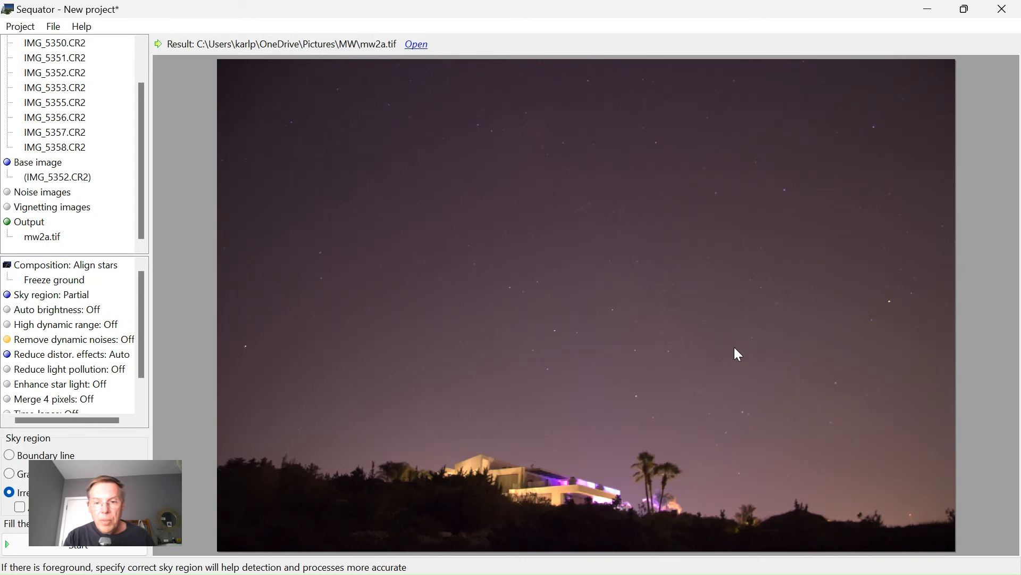
key("XF86MonBrightnessUp")
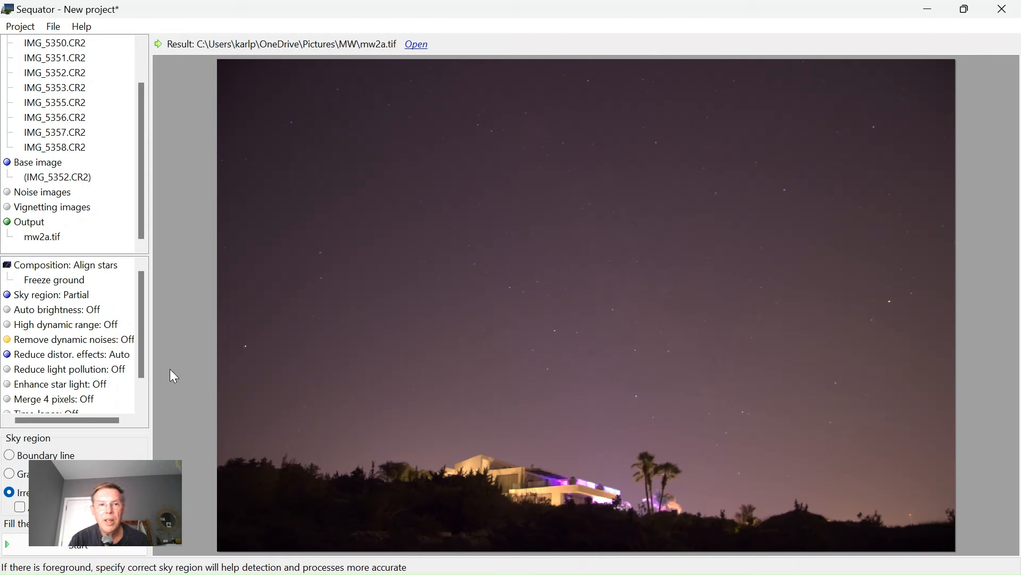
- Switch the sky region type to Gradient and back to Irregular mask
left_click(12, 475)
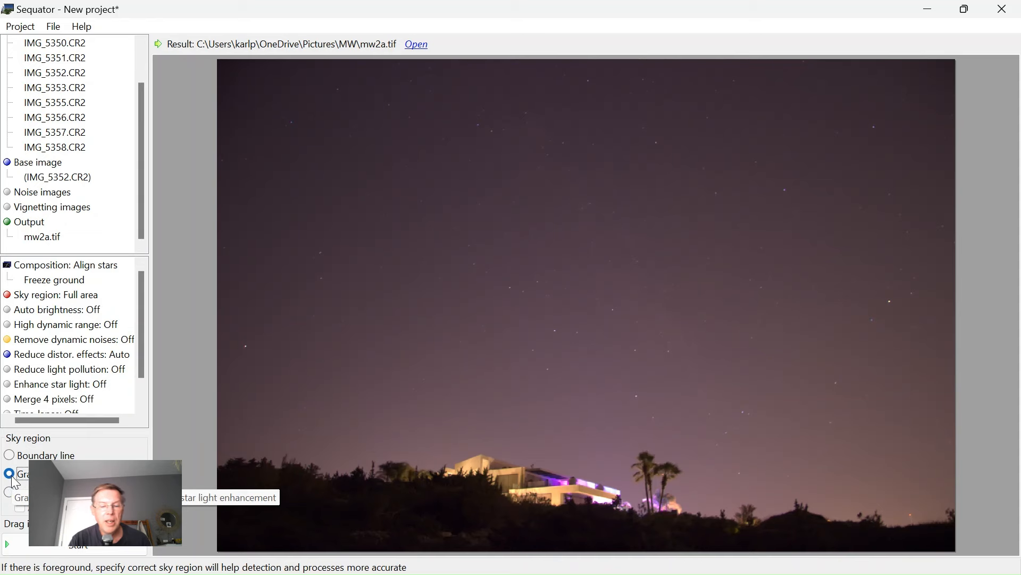
left_click(12, 493)
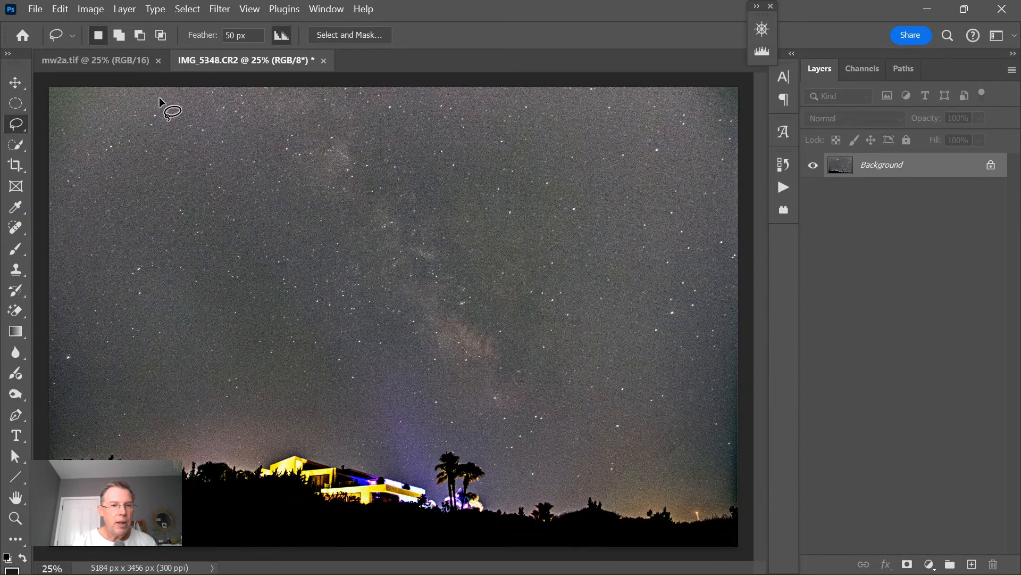
- Switch to Photoshop and bring up the stacked image mw2a.tif, readying the Zoom tool
left_click(132, 68)
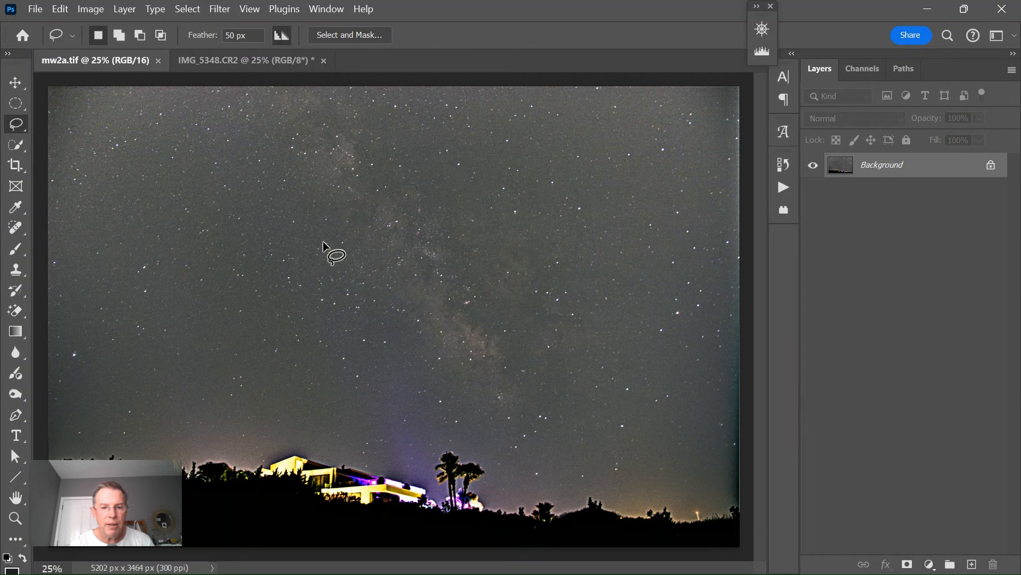
left_click(14, 454)
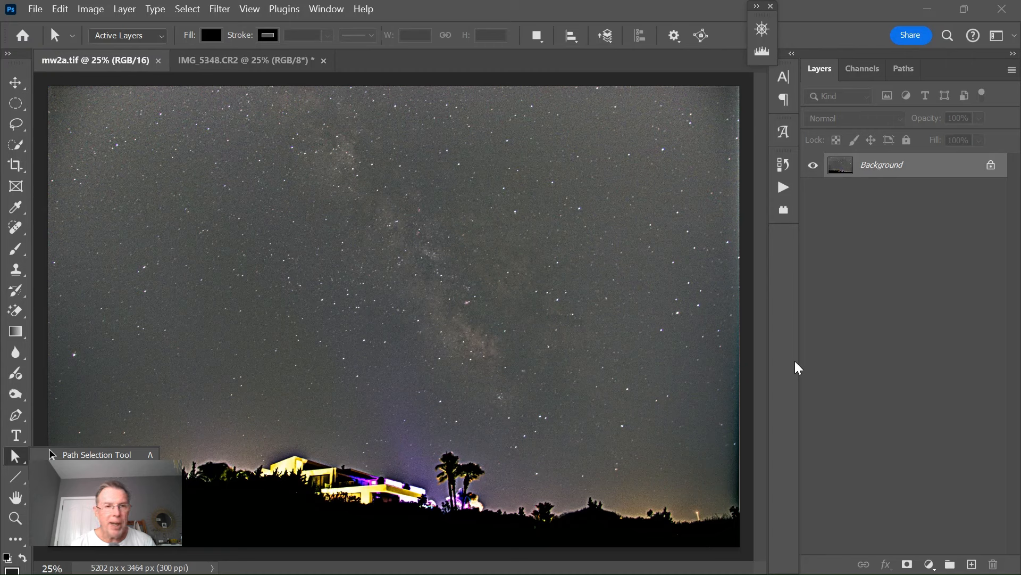
key("z")
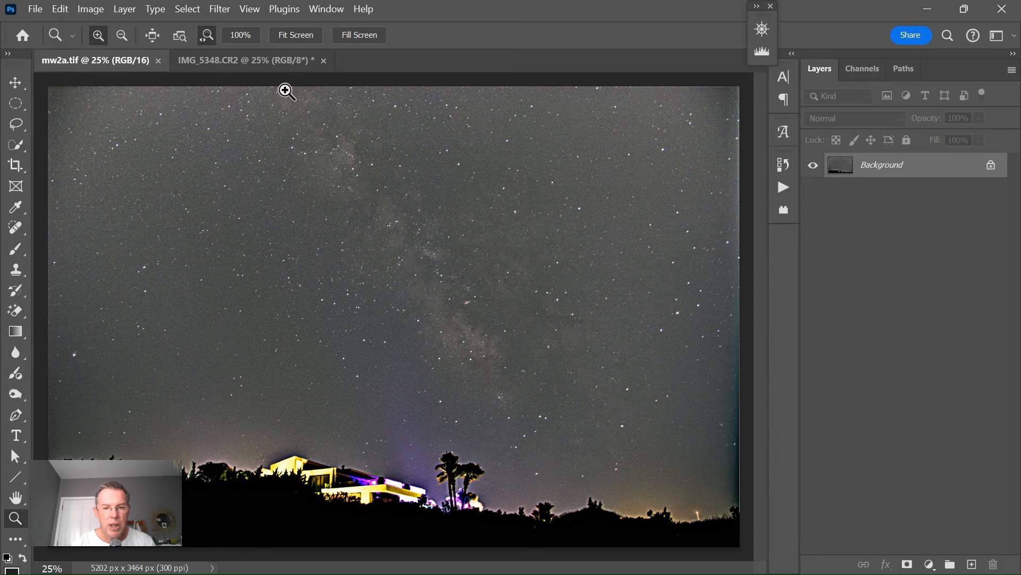
- Zoom the single exposure IMG_5348.CR2 to 100% on the Milky Way to examine its noise
left_click(264, 61)
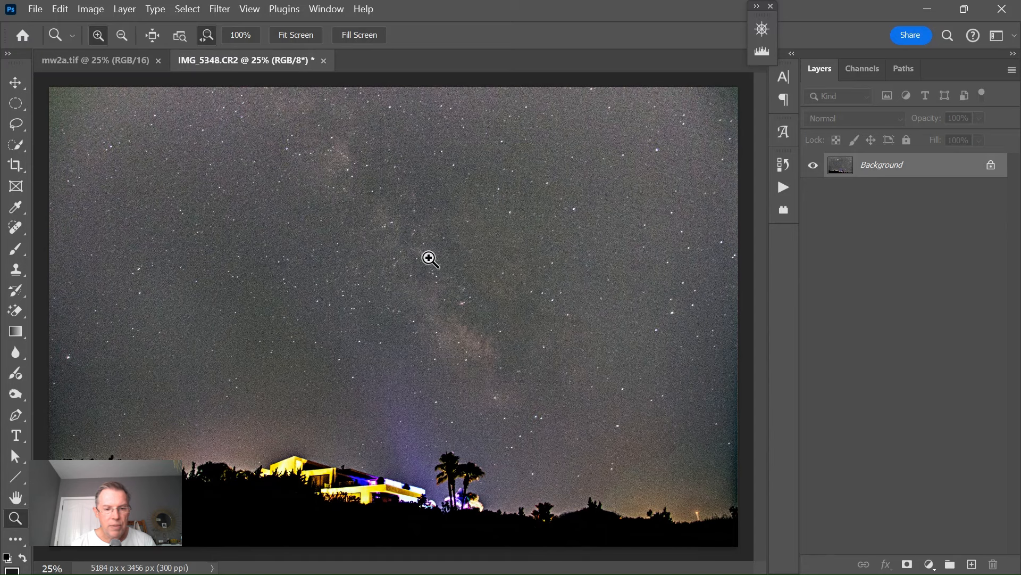
left_click(430, 259)
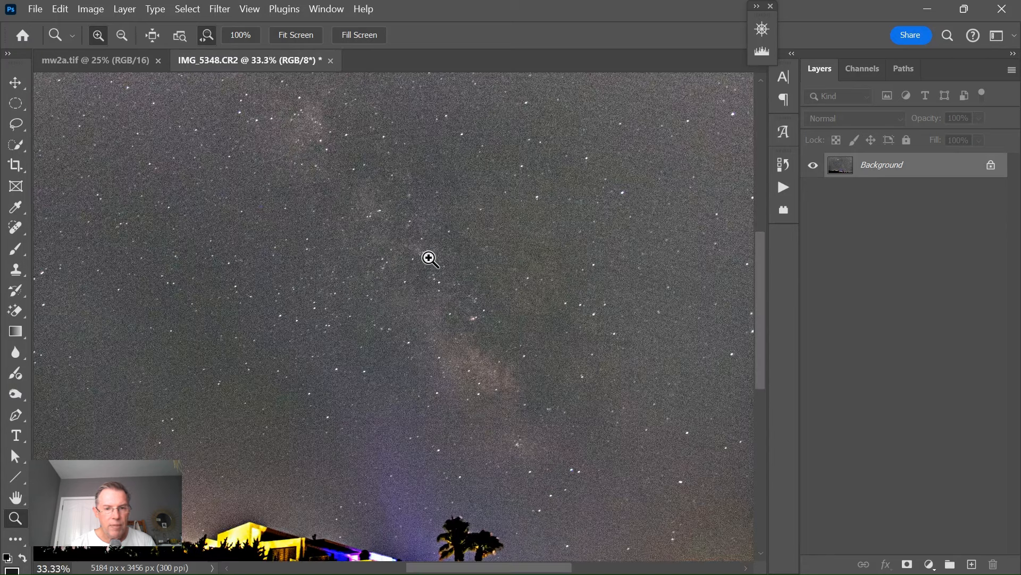
left_click(430, 259)
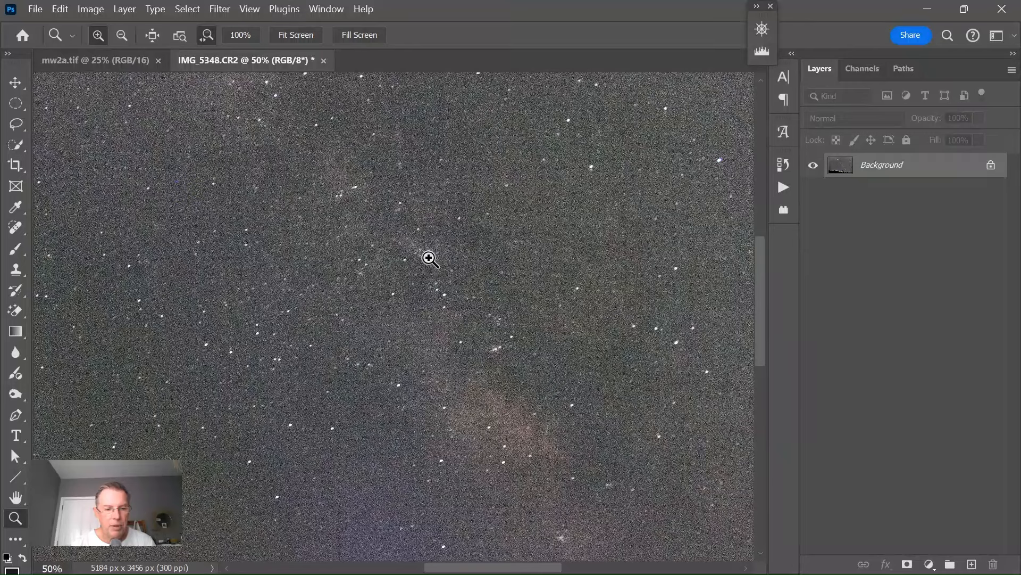
left_click(430, 260)
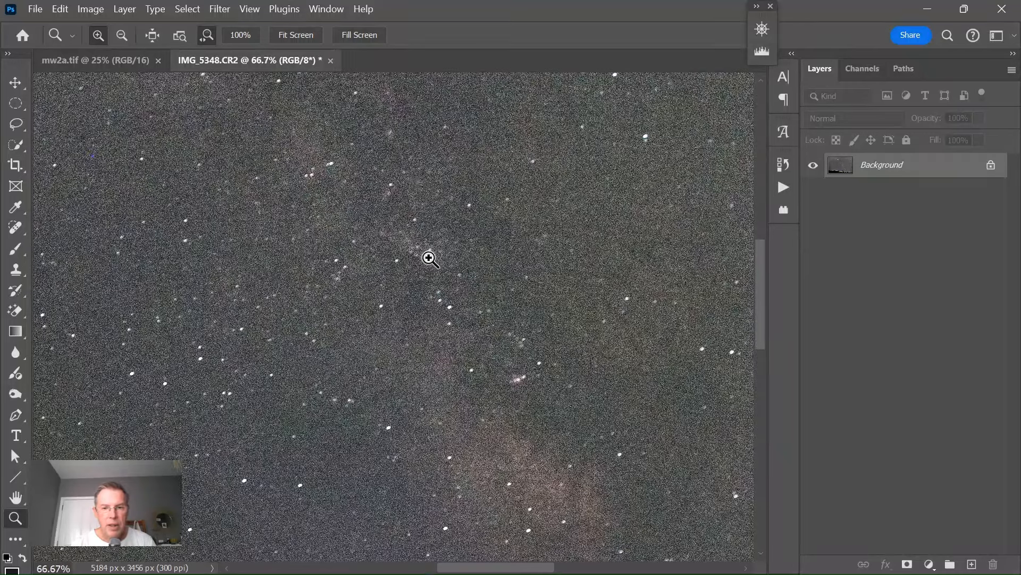
left_click(430, 259)
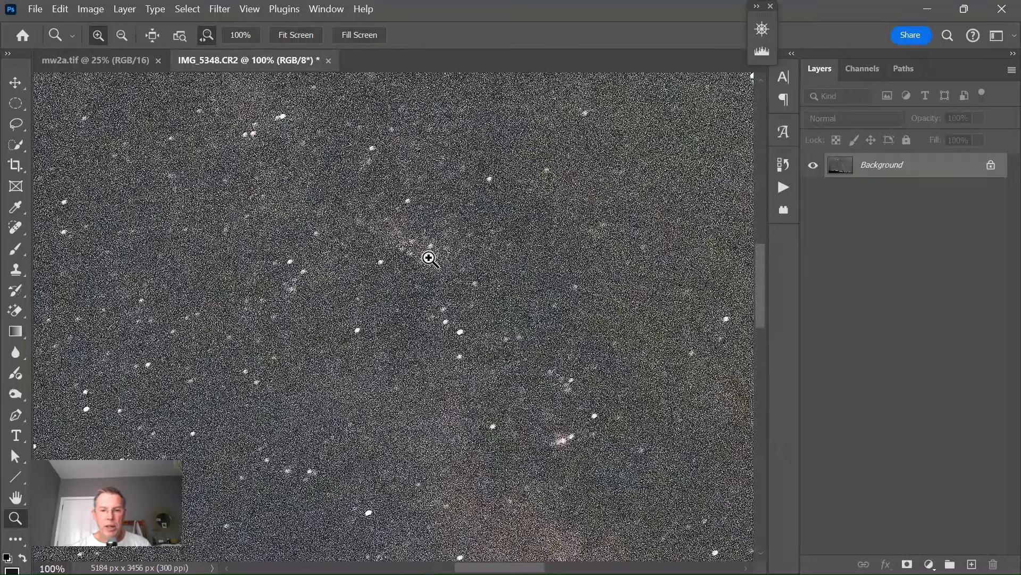